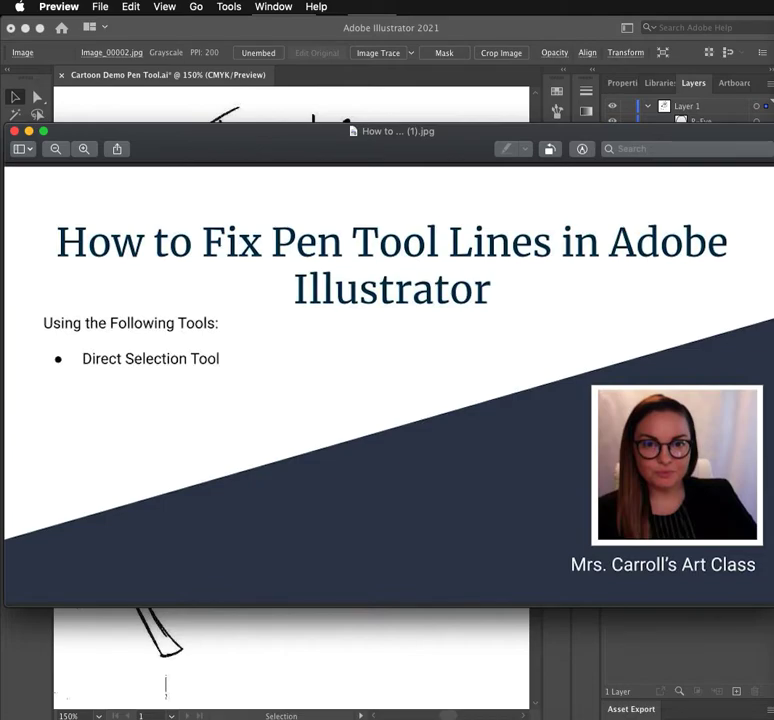
# Step: Bring the Illustrator Mr. Tomato sketch document in front of the Preview title slide
pyautogui.click(391, 659)
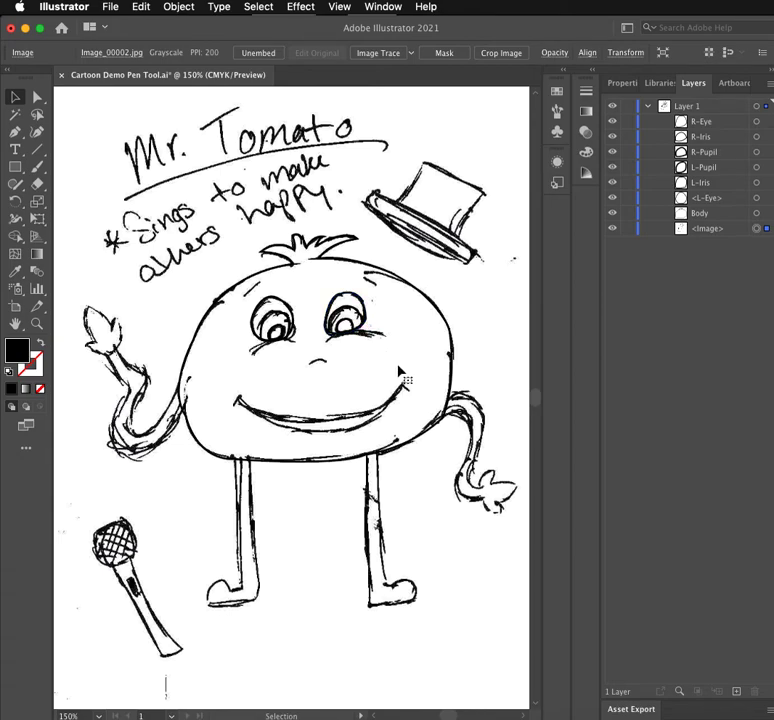
# Step: Zoom to 800% and pan the canvas to the tomato's right eye
pyautogui.scroll(5, 398, 372)
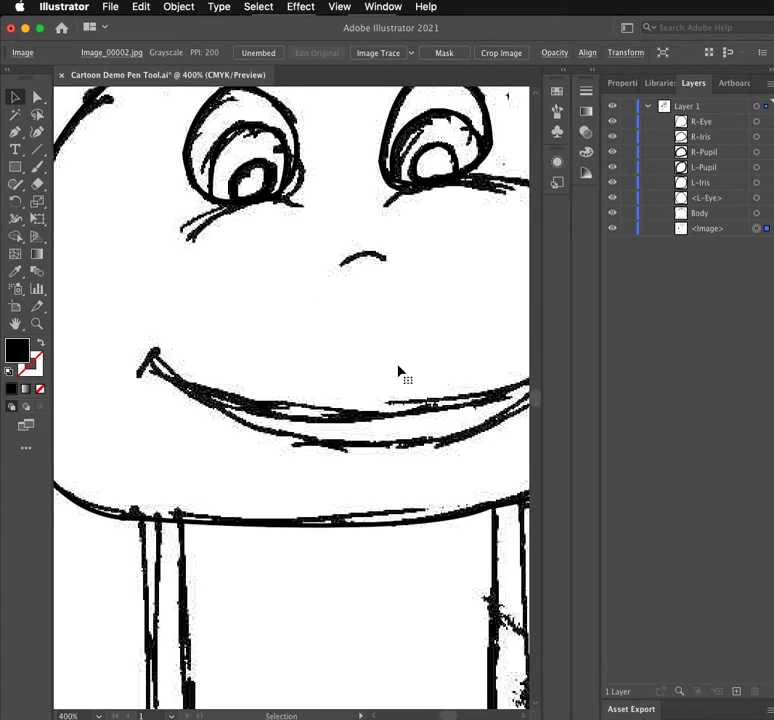
pyautogui.scroll(3, 398, 376)
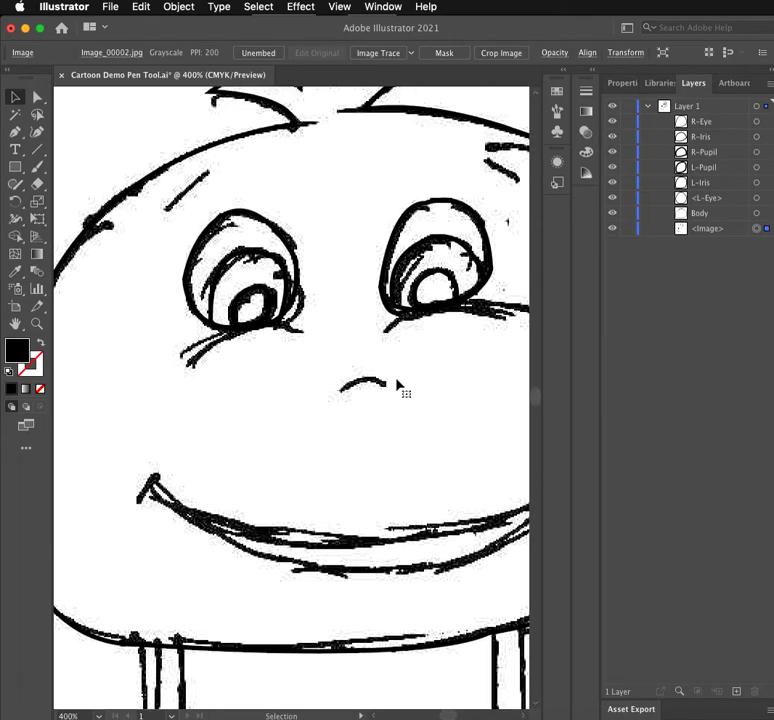
pyautogui.scroll(2, 398, 382)
pyautogui.scroll(2, 397, 384)
pyautogui.scroll(5, 366, 384)
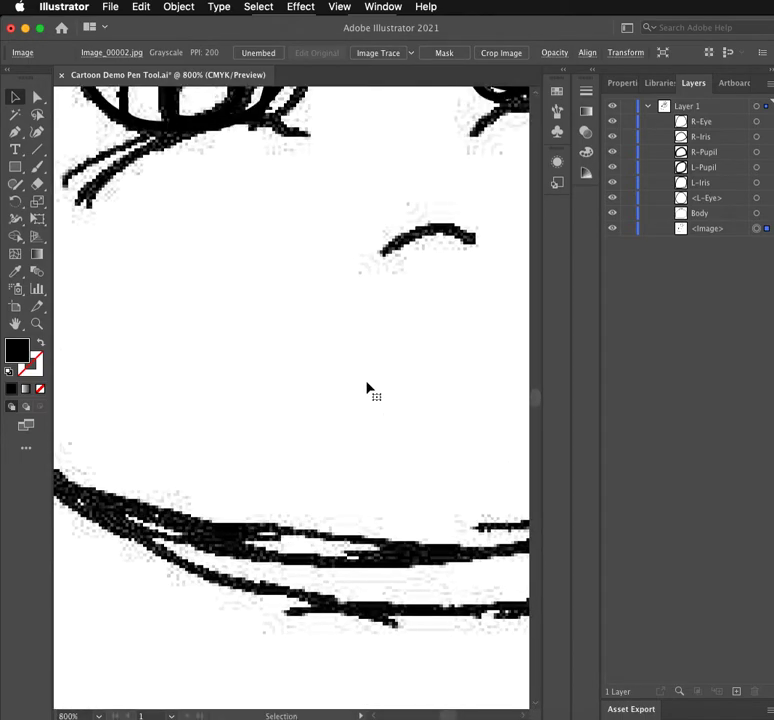
pyautogui.scroll(4, 366, 392)
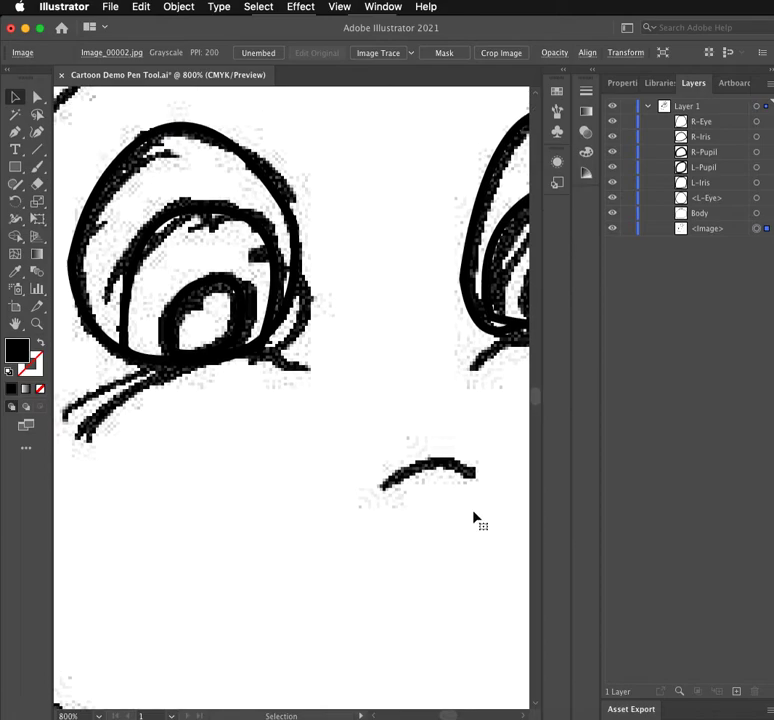
pyautogui.hscroll(10, 449, 712)
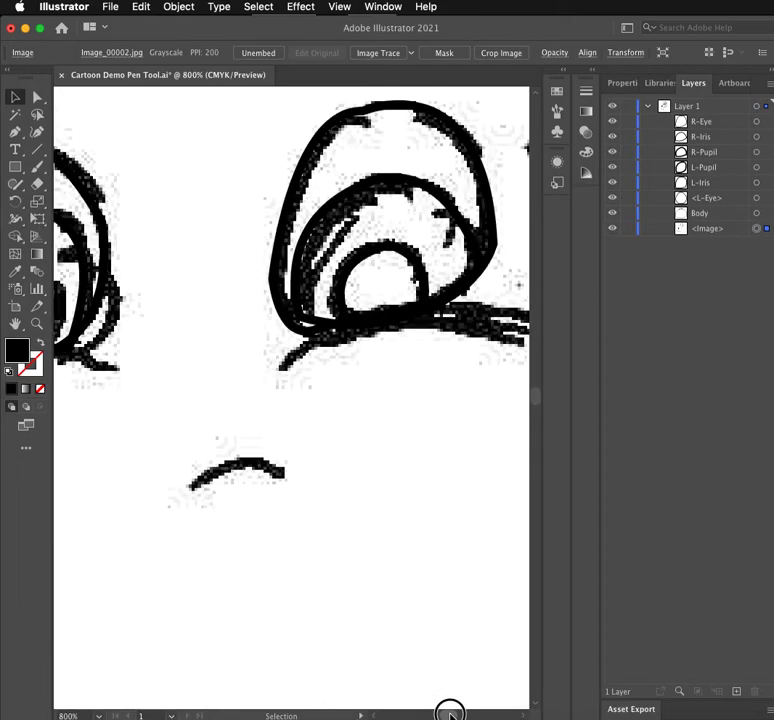
pyautogui.hscroll(-10, 371, 708)
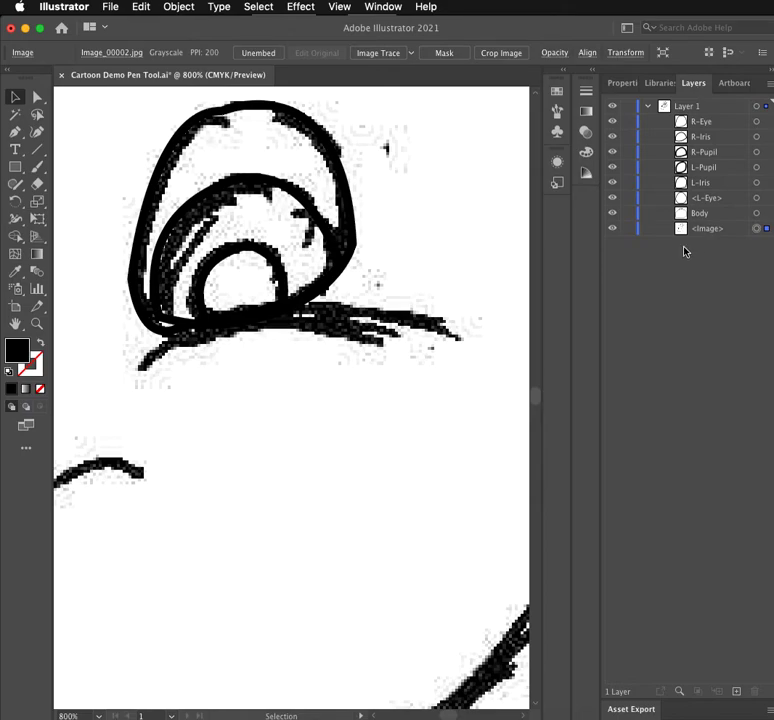
# Step: Hide the traced <Image> sketch layer in the Layers panel
pyautogui.click(386, 8)
pyautogui.click(744, 292)
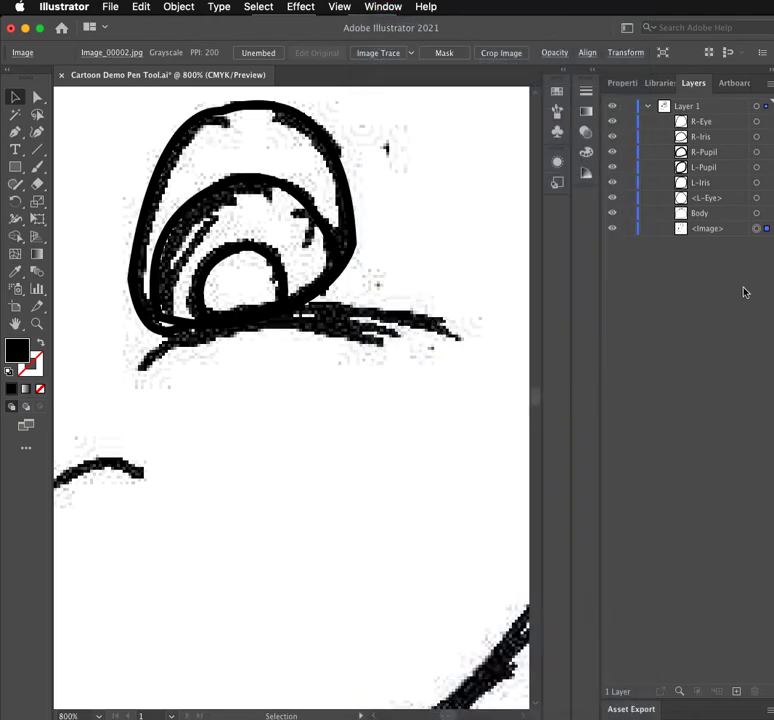
pyautogui.click(704, 230)
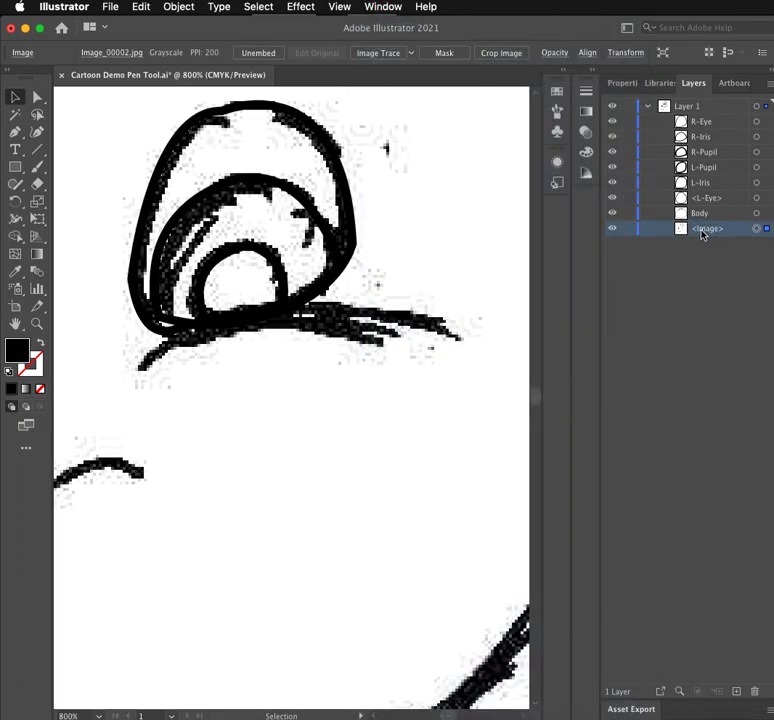
pyautogui.click(613, 230)
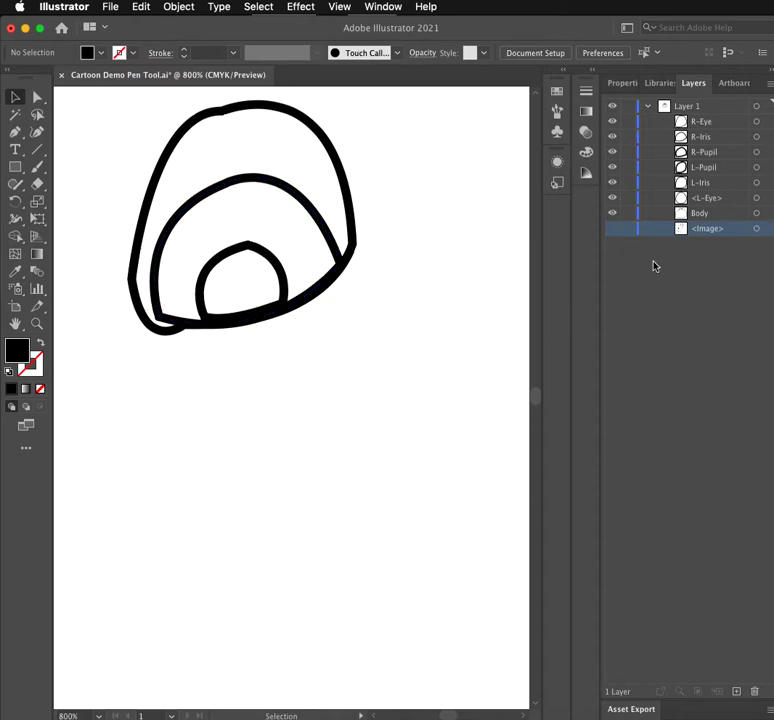
# Step: Select the R-Eye, R-Iris and R-Pupil layer rows
pyautogui.click(719, 122)
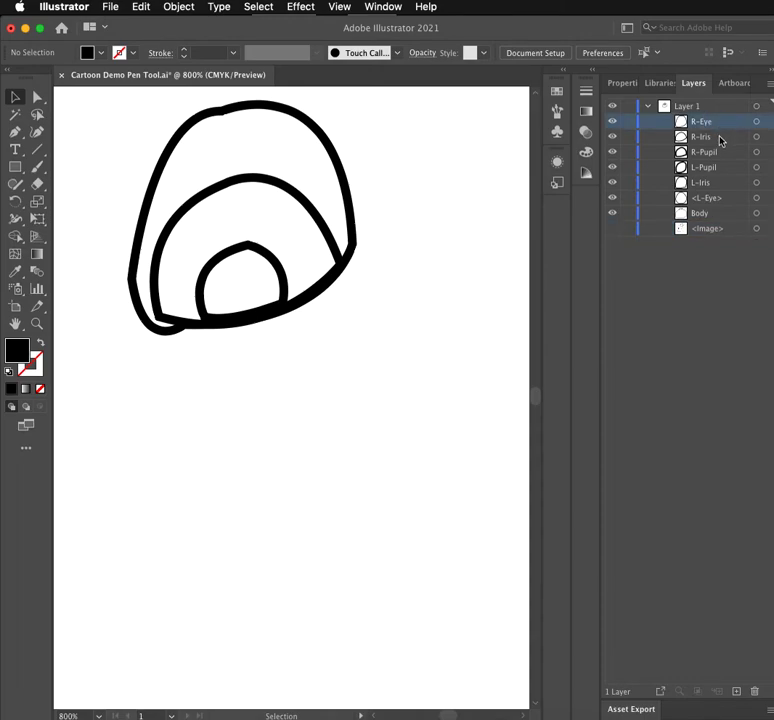
pyautogui.click(720, 139)
pyautogui.click(722, 153)
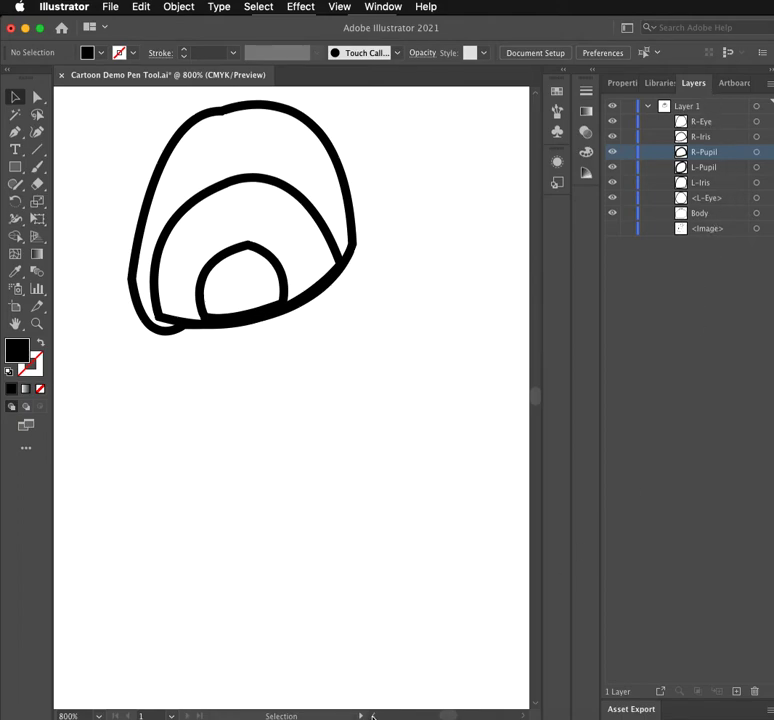
pyautogui.hscroll(-5, 290, 400)
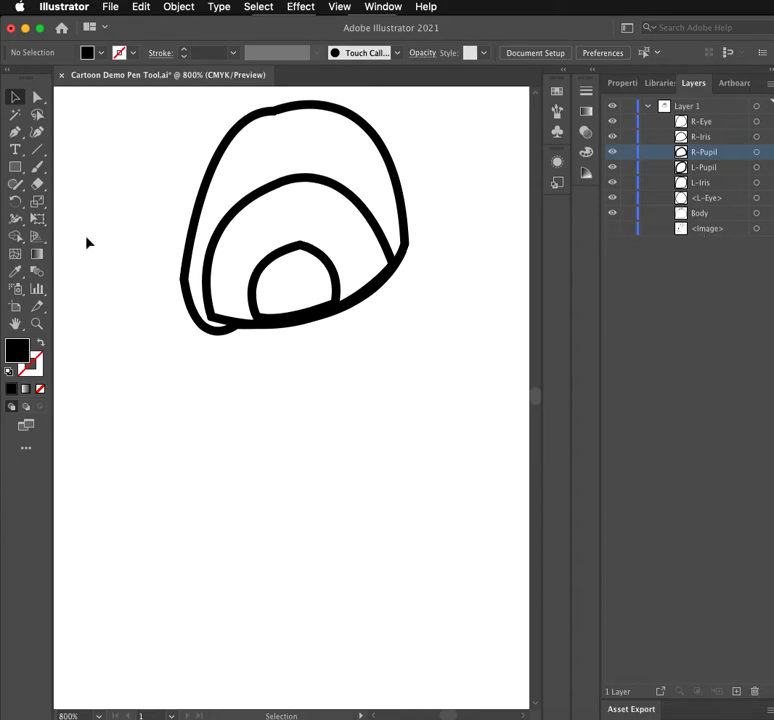
# Step: Direct-select the outer eye outline, zoom to 2400% on its lower-left corner, and drag its lower anchor down
pyautogui.click(40, 97)
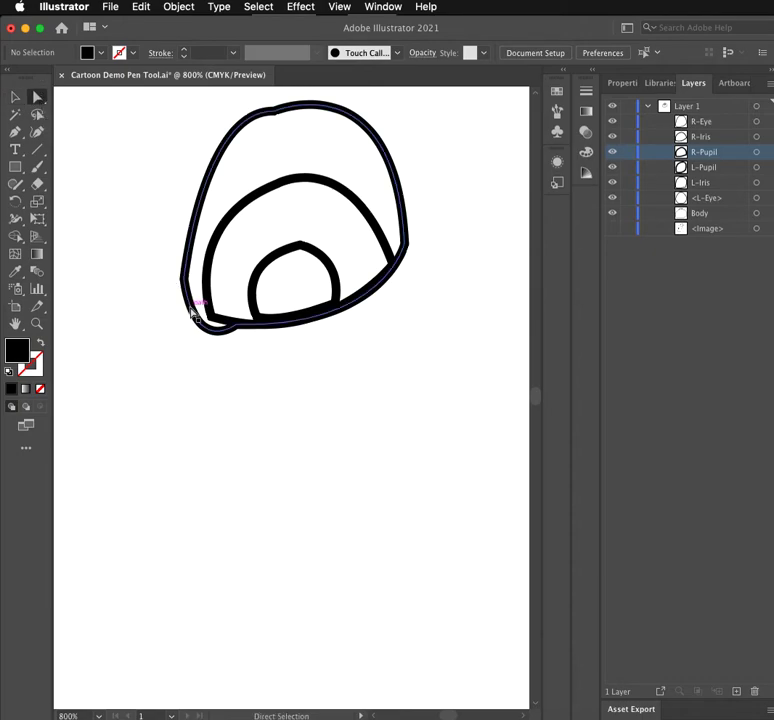
pyautogui.click(194, 314)
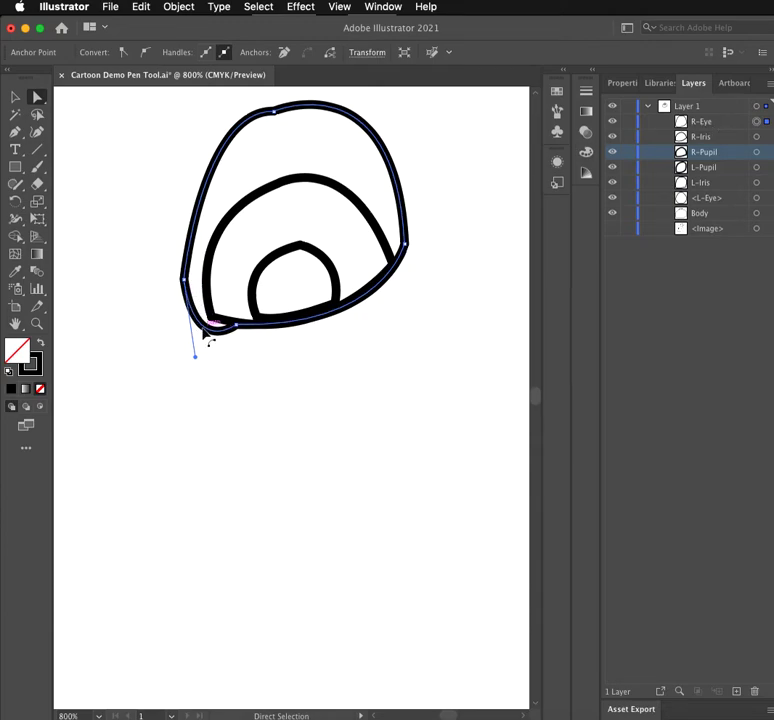
pyautogui.press('super')
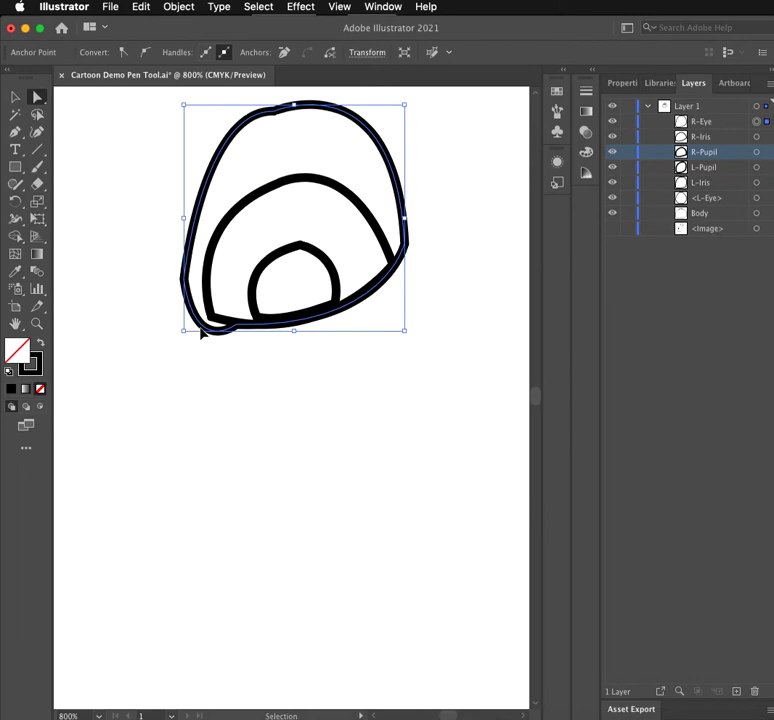
pyautogui.scroll(3, 201, 333)
pyautogui.click(203, 330)
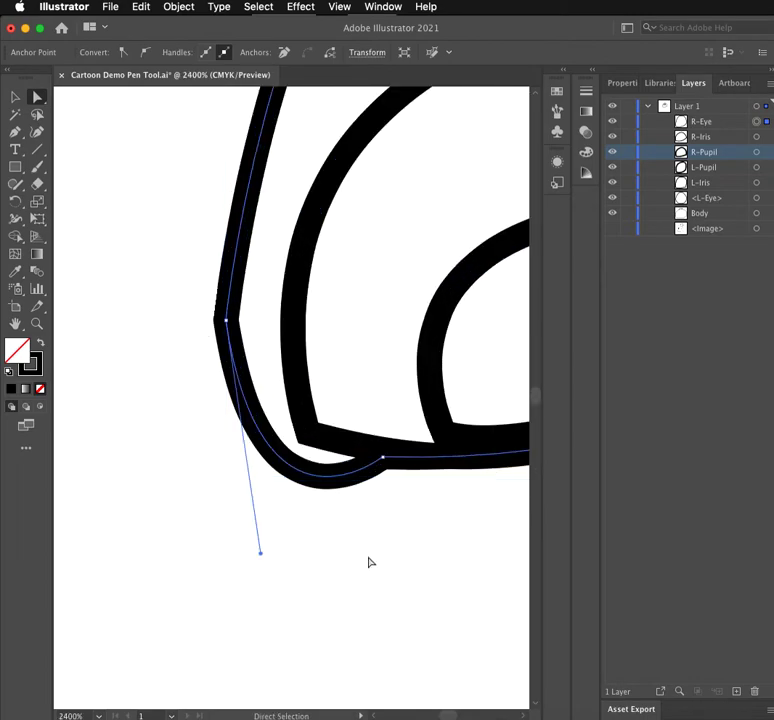
pyautogui.hscroll(5, 522, 716)
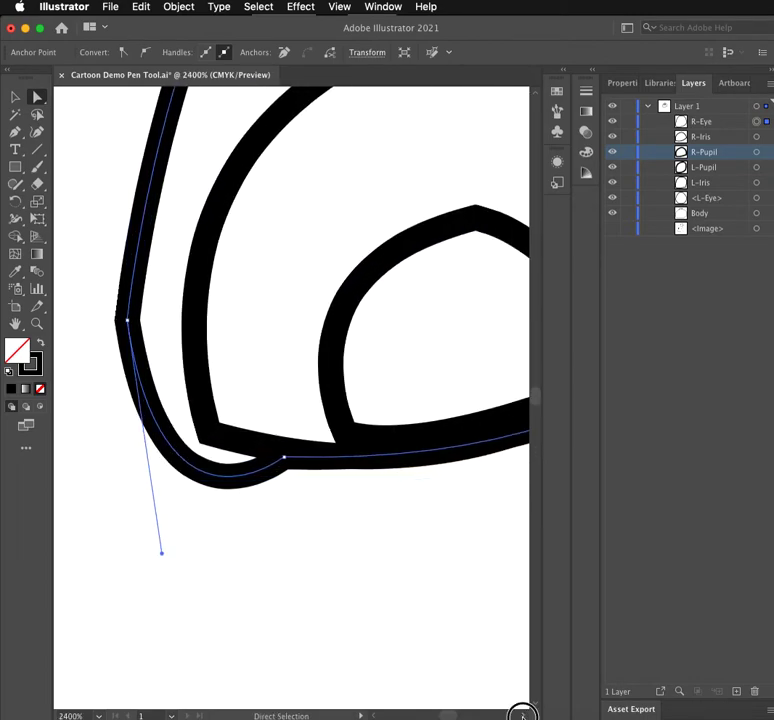
pyautogui.moveTo(260, 459); pyautogui.dragTo(259, 537)
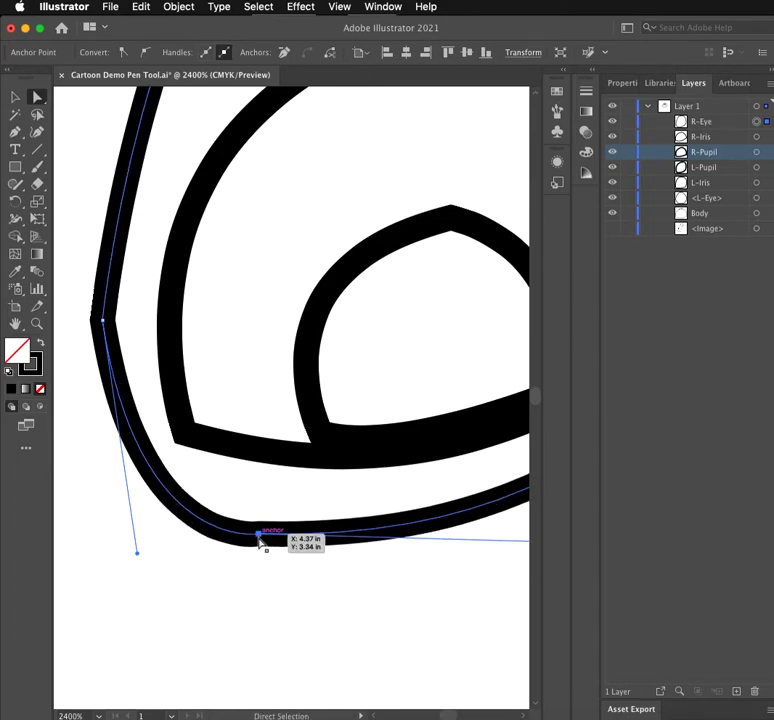
# Step: Raise the lower anchor, reshape its handle and shift the corner anchor right to even the lower-left bend
pyautogui.moveTo(258, 535); pyautogui.dragTo(252, 462)
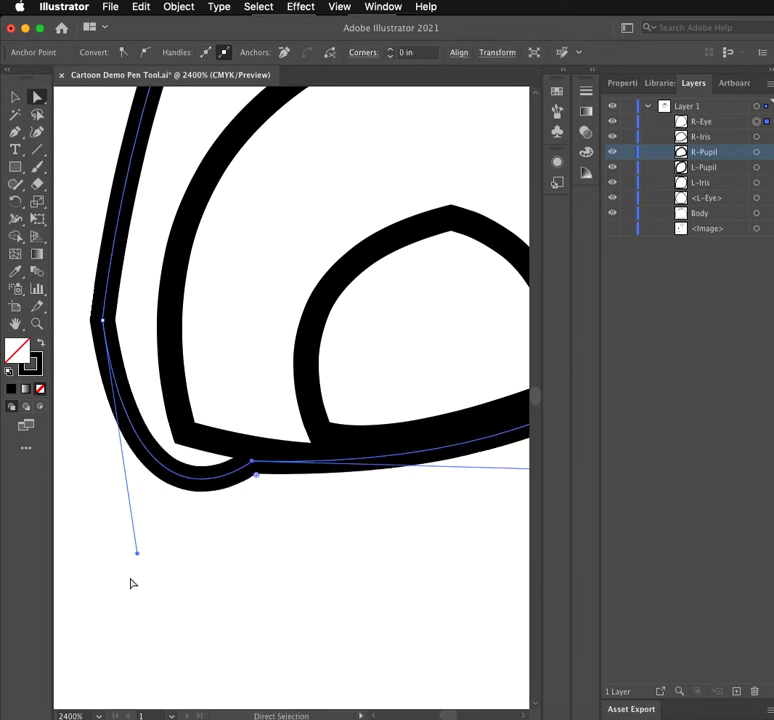
pyautogui.moveTo(138, 556)
pyautogui.mouseDown()
pyautogui.moveTo(138, 458)
pyautogui.moveTo(177, 541)
pyautogui.moveTo(69, 534)
pyautogui.moveTo(105, 354)
pyautogui.moveTo(177, 460)
pyautogui.moveTo(323, 492)
pyautogui.moveTo(394, 470)
pyautogui.moveTo(393, 481)
pyautogui.moveTo(391, 458)
pyautogui.moveTo(396, 478)
pyautogui.moveTo(393, 470)
pyautogui.mouseUp()
pyautogui.click(390, 475)
pyautogui.click(420, 452)
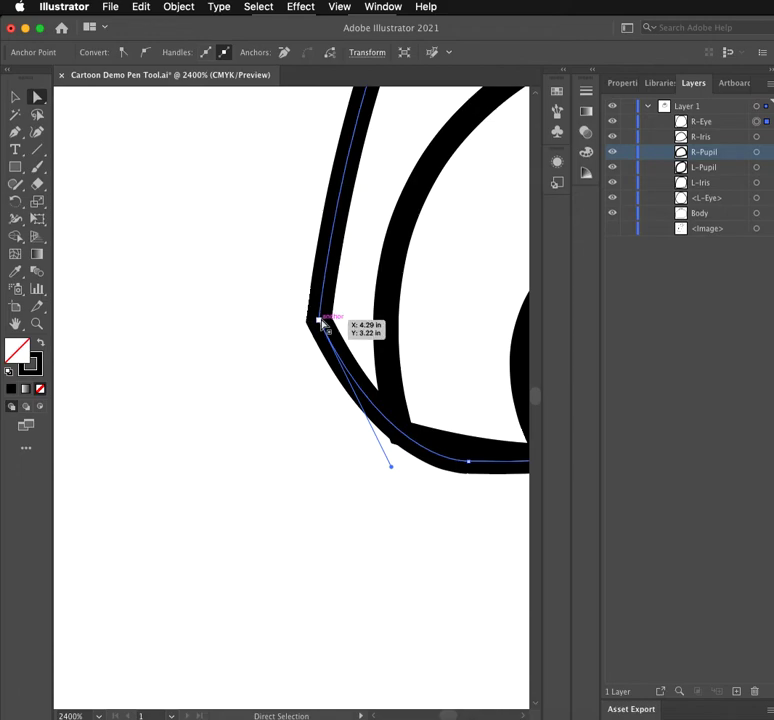
pyautogui.moveTo(320, 321)
pyautogui.mouseDown()
pyautogui.moveTo(395, 315)
pyautogui.moveTo(325, 323)
pyautogui.moveTo(303, 334)
pyautogui.moveTo(316, 327)
pyautogui.mouseUp()
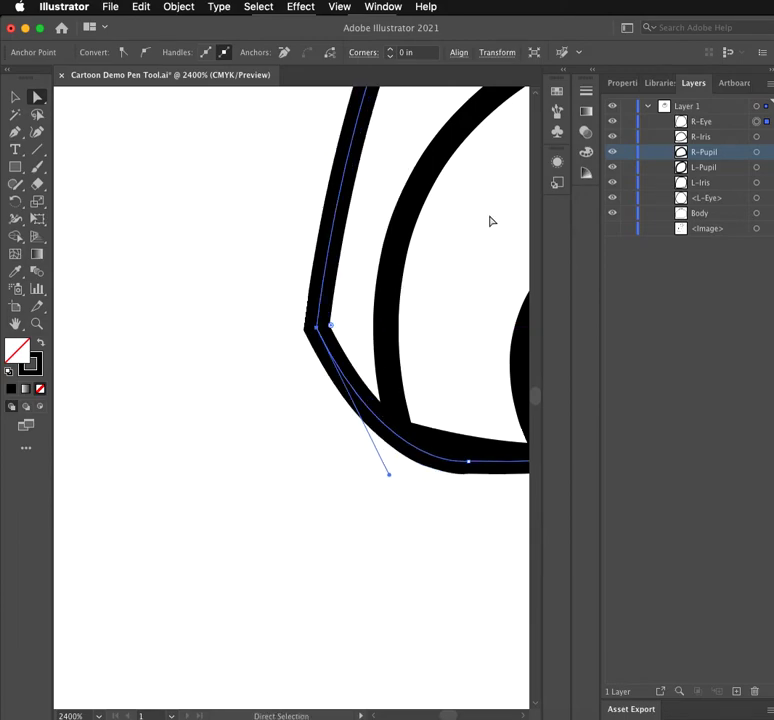
pyautogui.moveTo(534, 396); pyautogui.dragTo(536, 396)
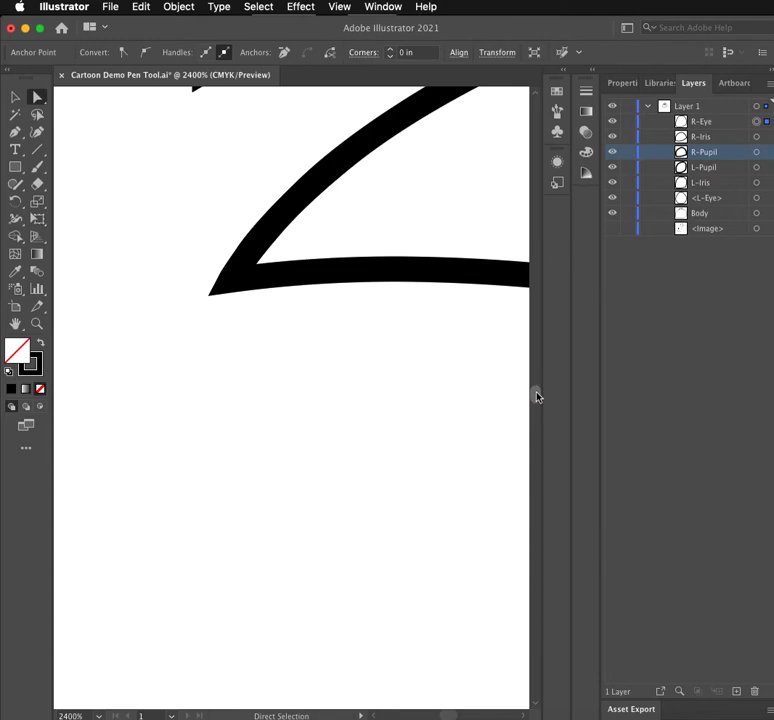
# Step: Zoom out, round the eye outline's upper curve and adjust its right-side anchor
pyautogui.press('super+minus')
pyautogui.press('super+minus')
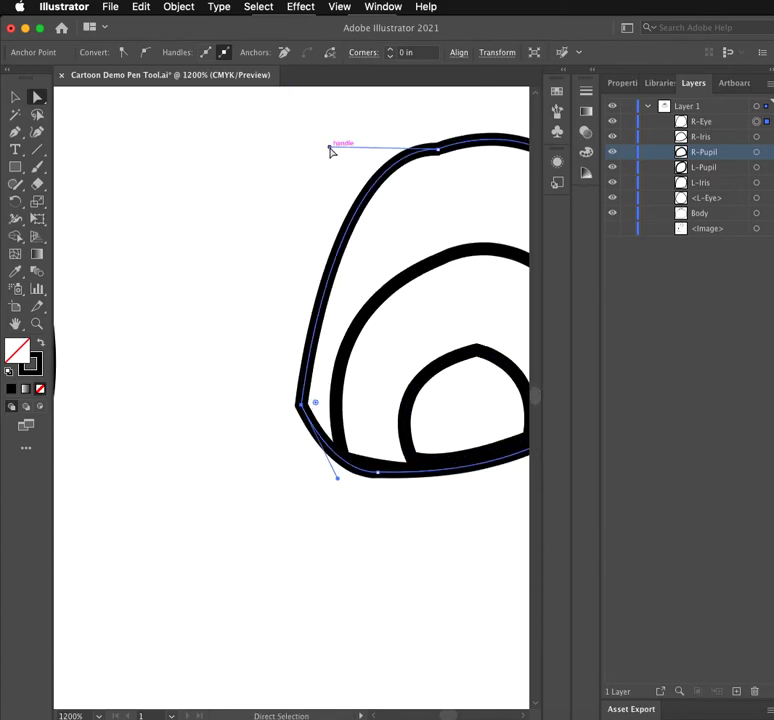
pyautogui.moveTo(329, 148); pyautogui.dragTo(264, 219)
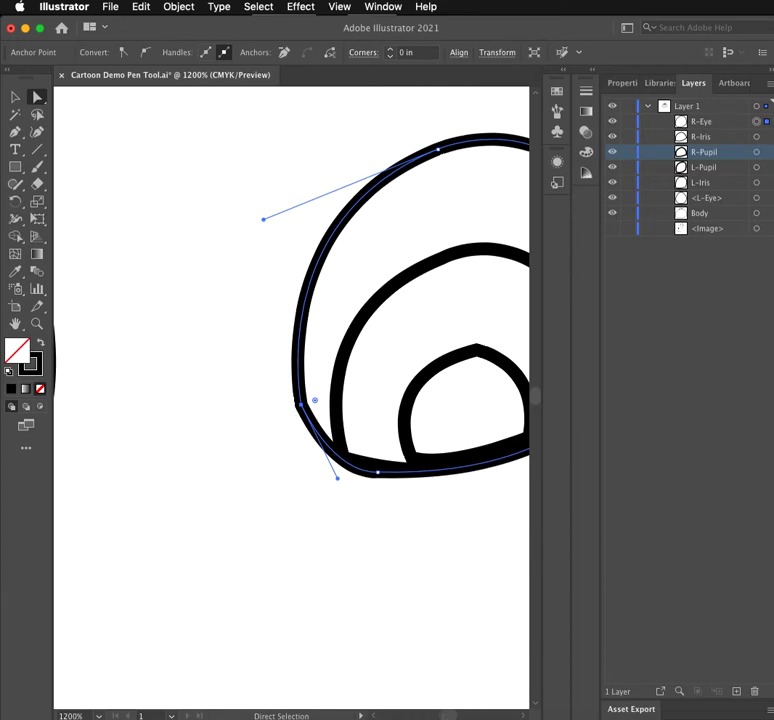
pyautogui.hscroll(10, 426, 439)
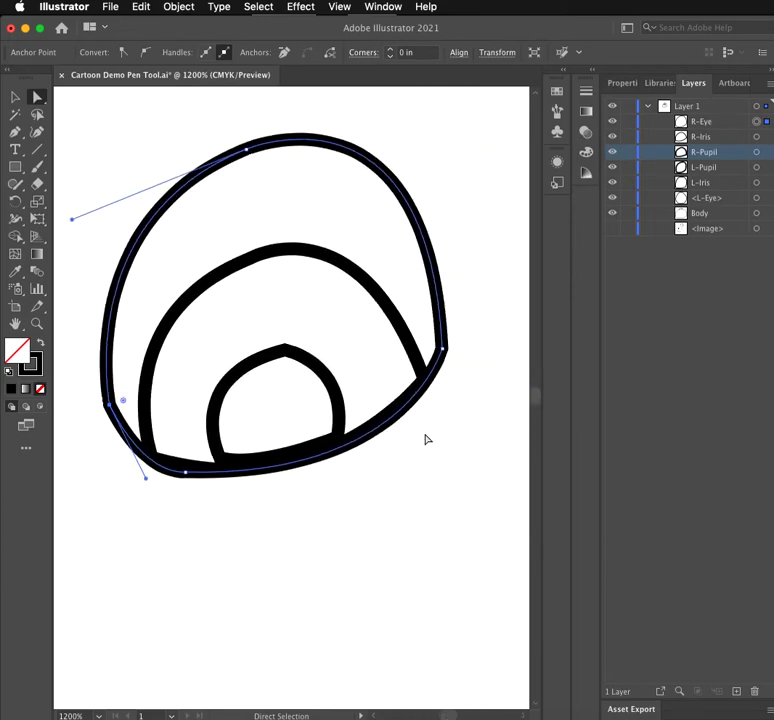
pyautogui.click(454, 345)
pyautogui.moveTo(444, 348); pyautogui.dragTo(448, 352)
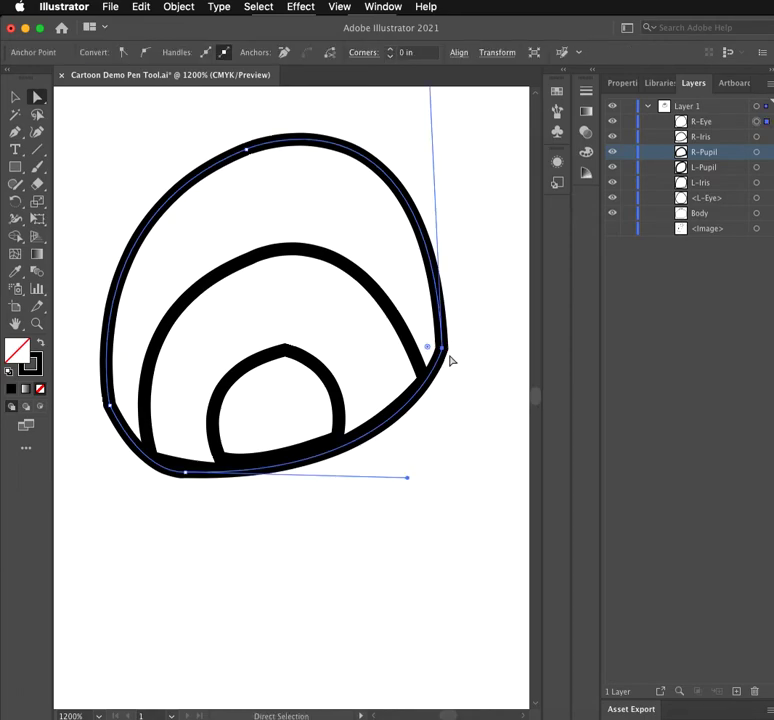
# Step: Swing the bottom handle up to smooth the lower edge and nudge the right anchor left
pyautogui.scroll(3, 465, 365)
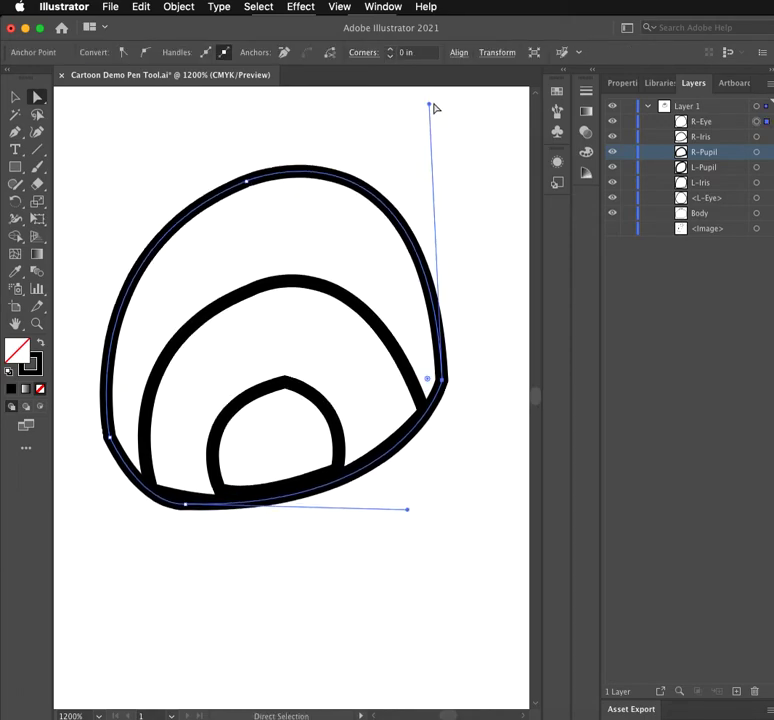
pyautogui.moveTo(429, 103); pyautogui.dragTo(455, 104)
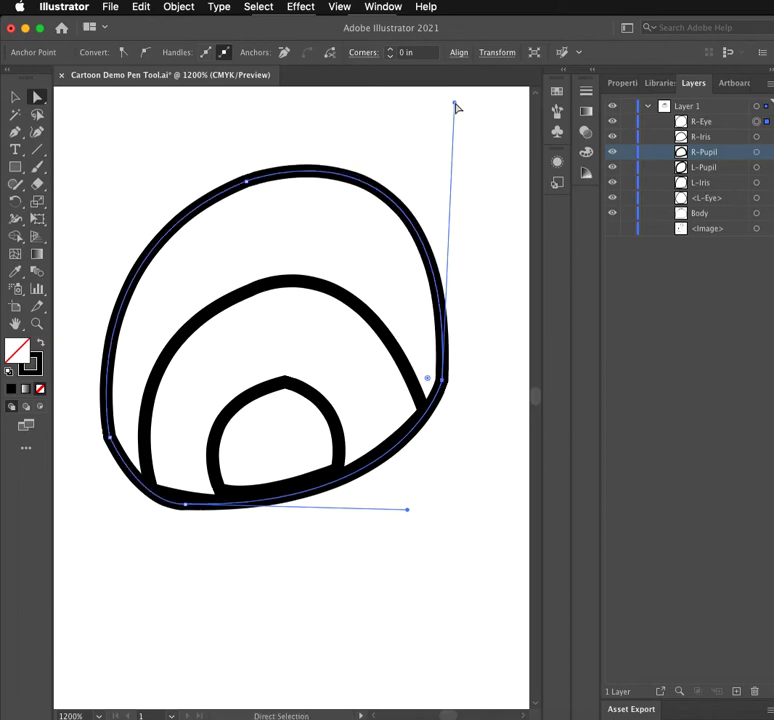
pyautogui.press('super+z')
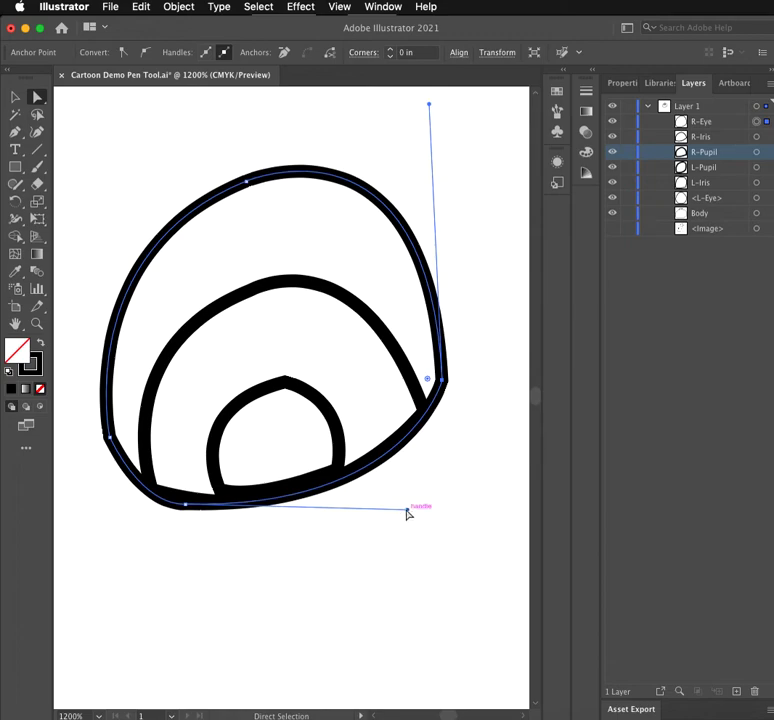
pyautogui.moveTo(409, 511); pyautogui.dragTo(437, 477)
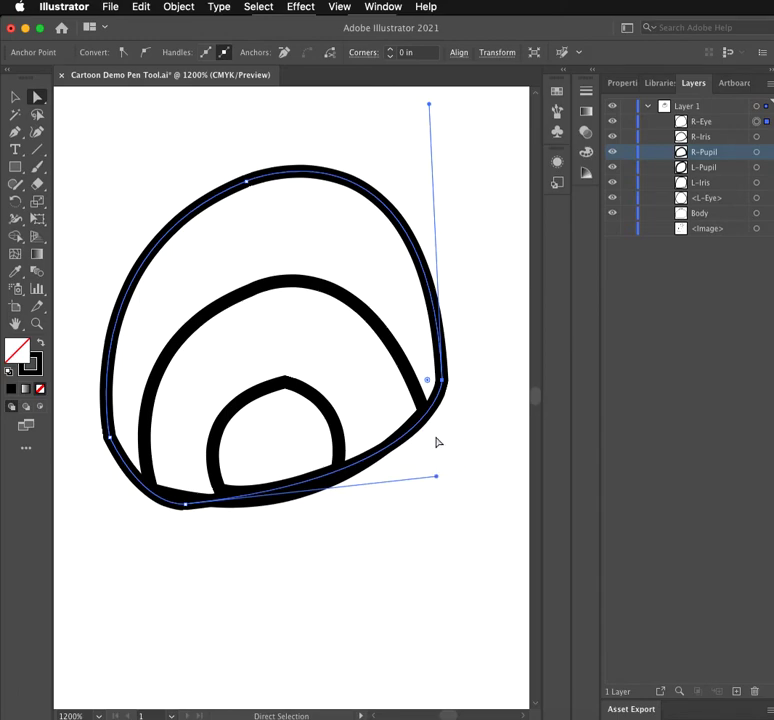
pyautogui.moveTo(442, 378); pyautogui.dragTo(438, 381)
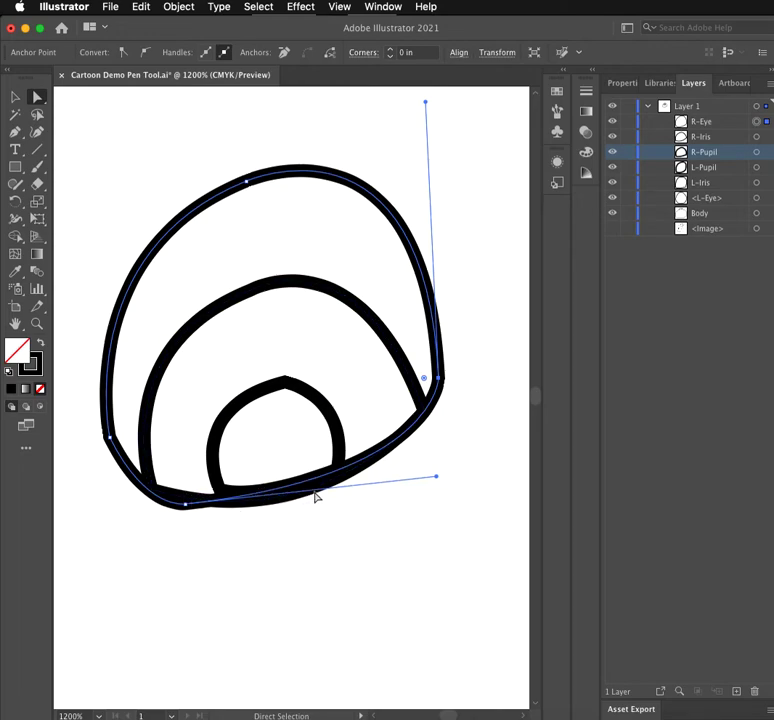
# Step: Hide the R-Eye outline and select the iris path to view its anchors
pyautogui.click(645, 280)
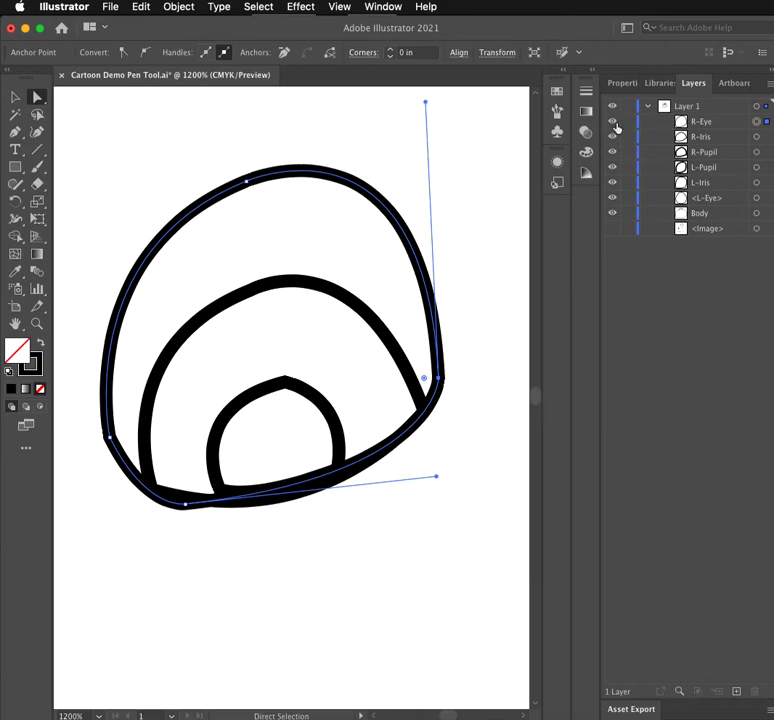
pyautogui.click(613, 122)
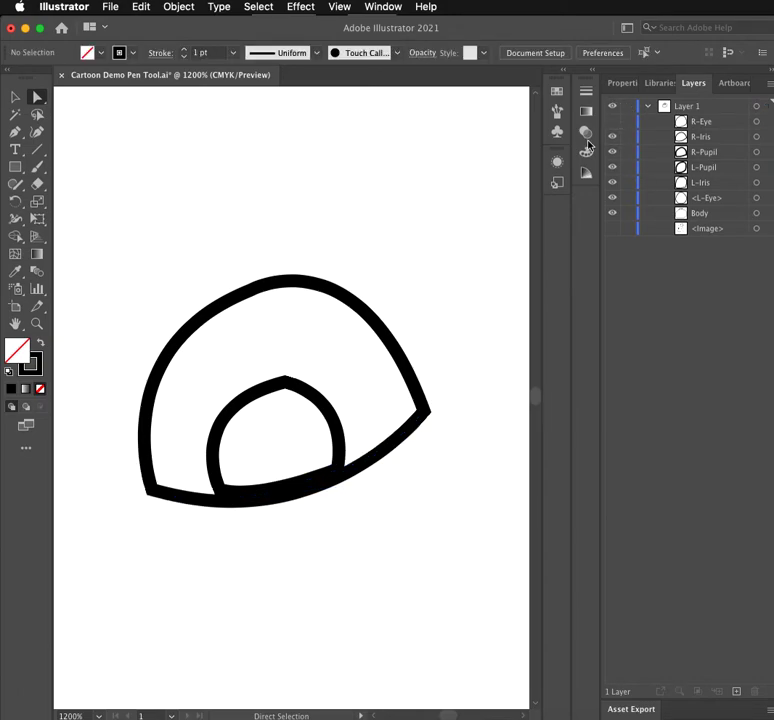
pyautogui.click(301, 492)
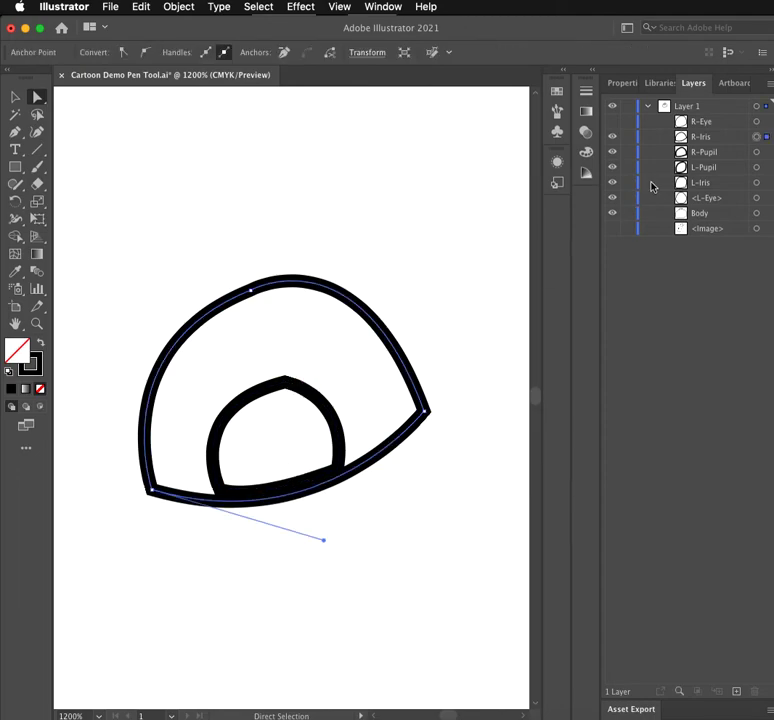
# Step: Select R-Pupil and, with the Selection tool, shift the pupil slightly within the iris
pyautogui.click(723, 155)
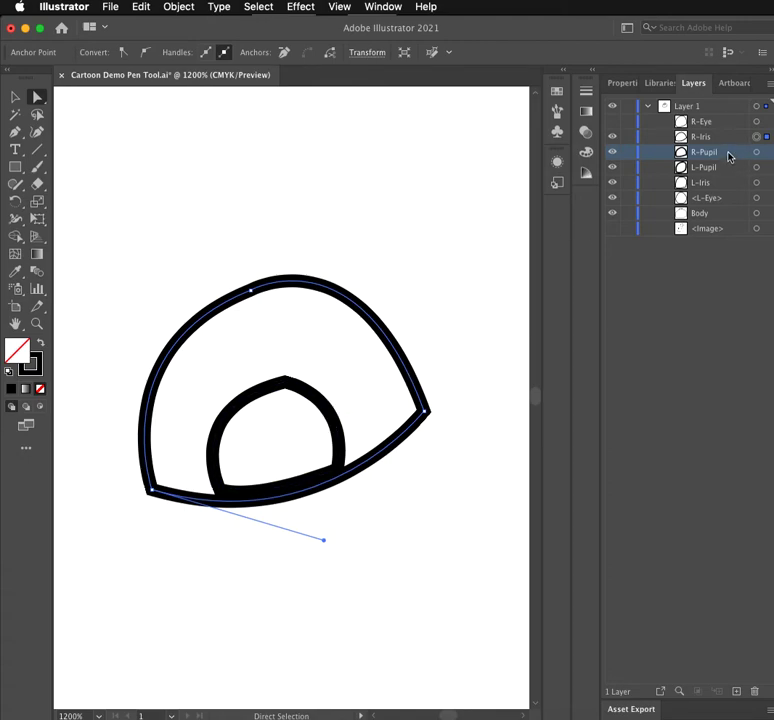
pyautogui.click(328, 411)
pyautogui.click(15, 98)
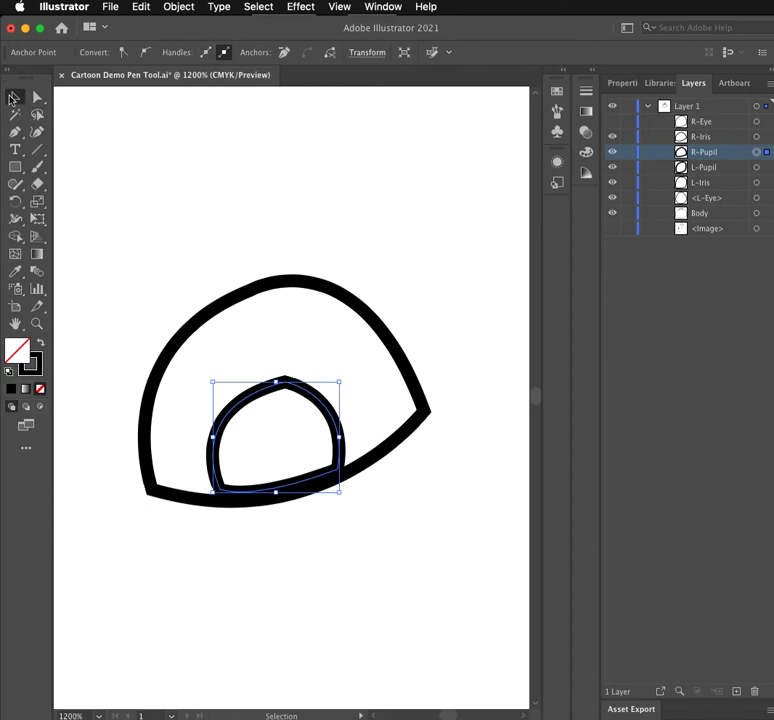
pyautogui.moveTo(302, 418); pyautogui.dragTo(304, 418)
pyautogui.moveTo(257, 399); pyautogui.dragTo(259, 410)
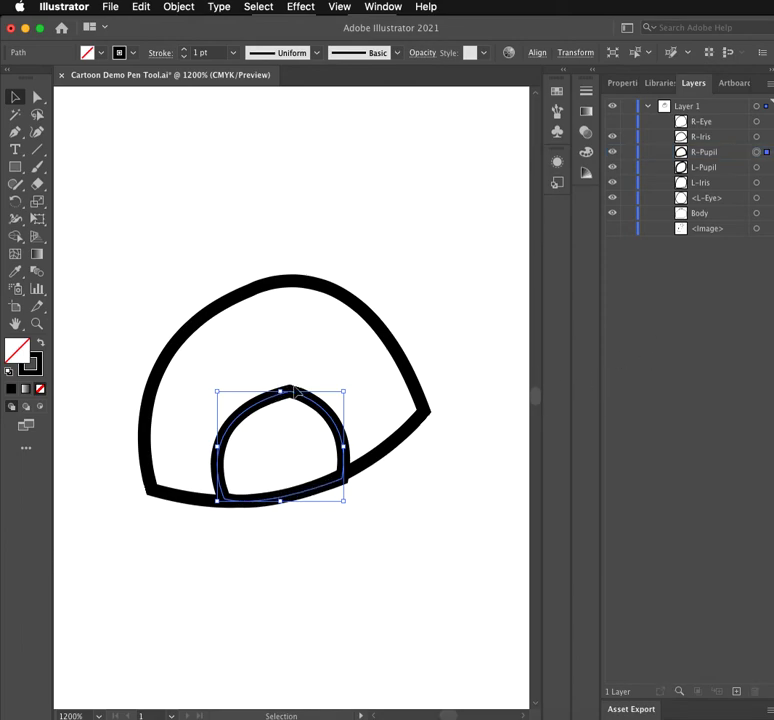
# Step: Raise the pupil top anchor's left and right handles into an even arch, then show R-Eye again
pyautogui.click(37, 96)
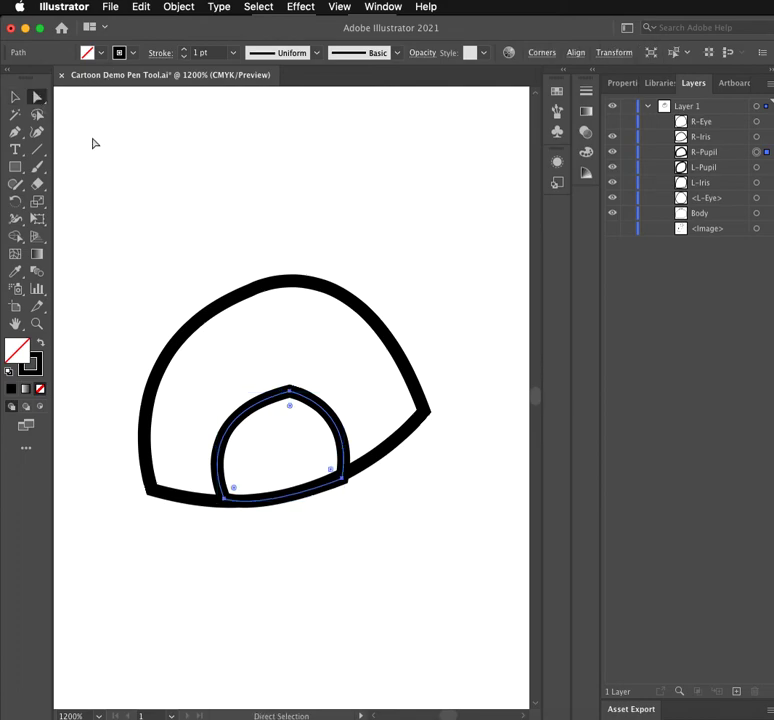
pyautogui.click(296, 394)
pyautogui.click(291, 391)
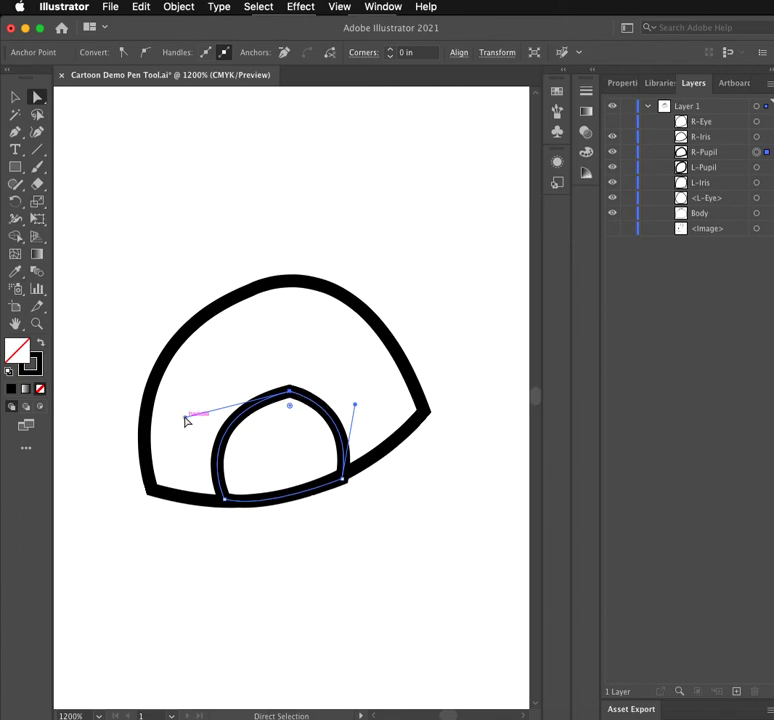
pyautogui.moveTo(184, 420); pyautogui.dragTo(185, 412)
pyautogui.moveTo(355, 405); pyautogui.dragTo(360, 399)
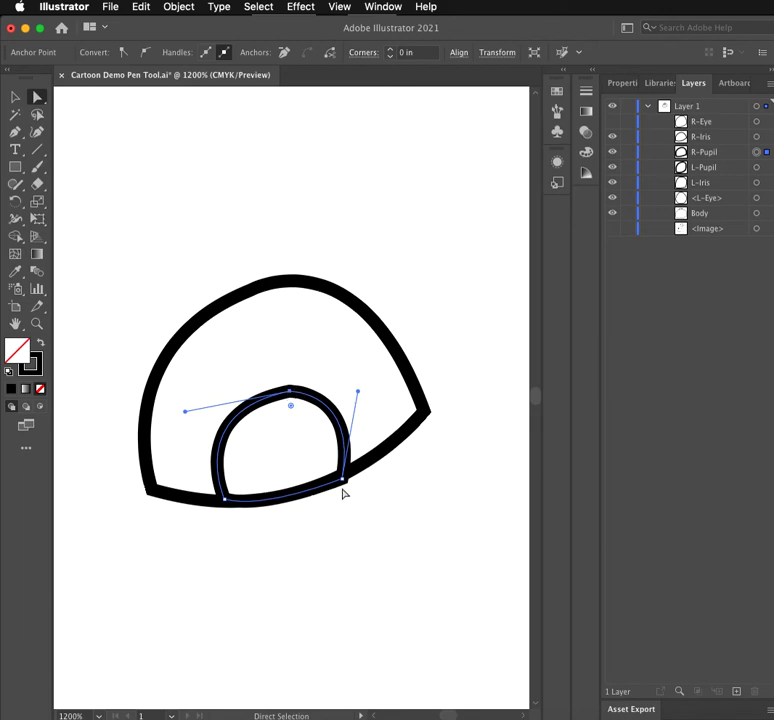
pyautogui.click(612, 122)
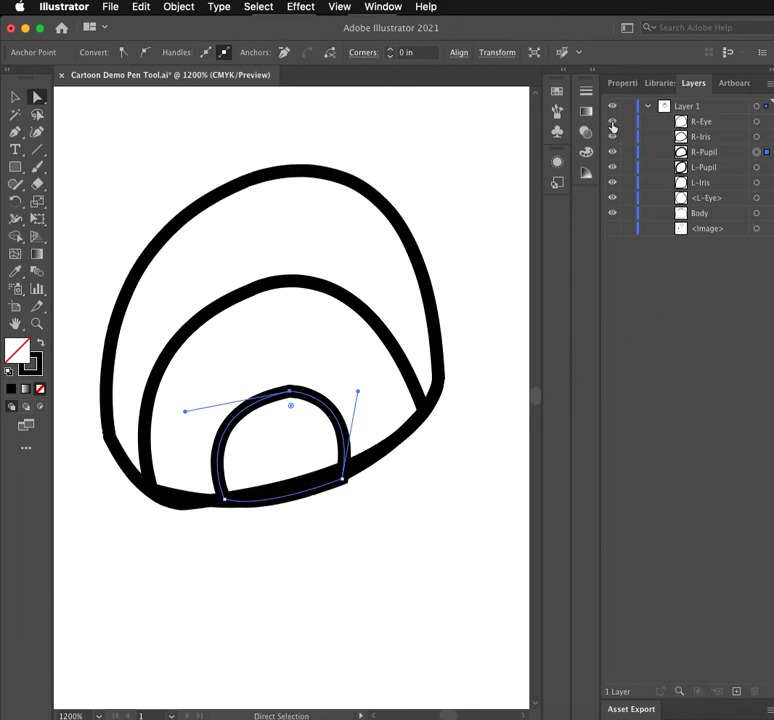
# Step: With R-Iris hidden, extend the outer eye's bottom-left handle to smooth its lower edge, then show R-Iris
pyautogui.click(183, 515)
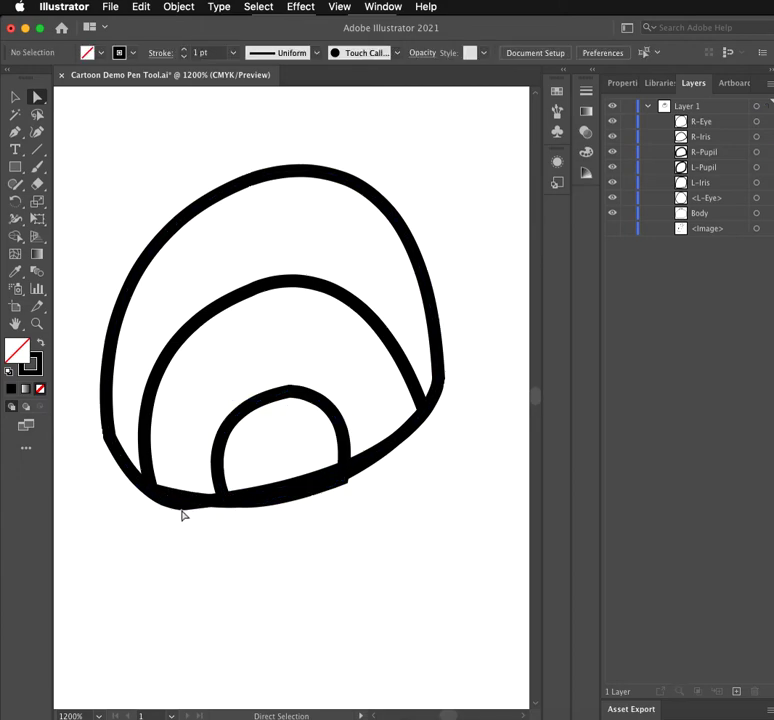
pyautogui.click(612, 137)
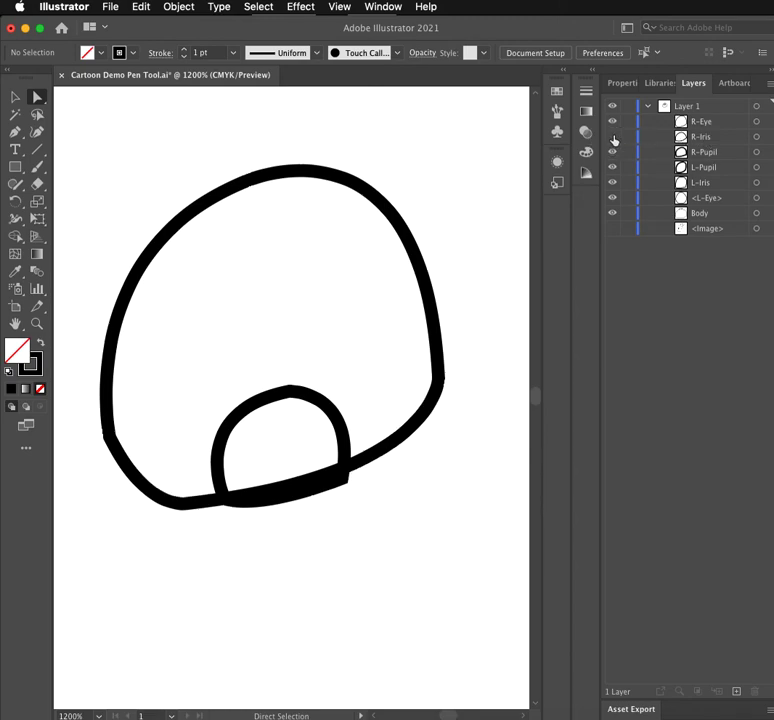
pyautogui.click(184, 503)
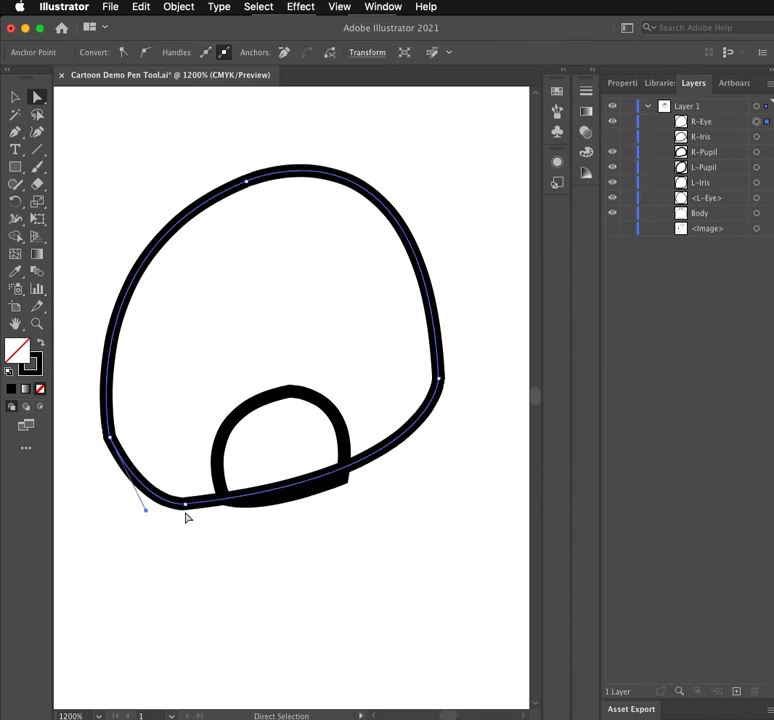
pyautogui.moveTo(187, 512); pyautogui.dragTo(190, 502)
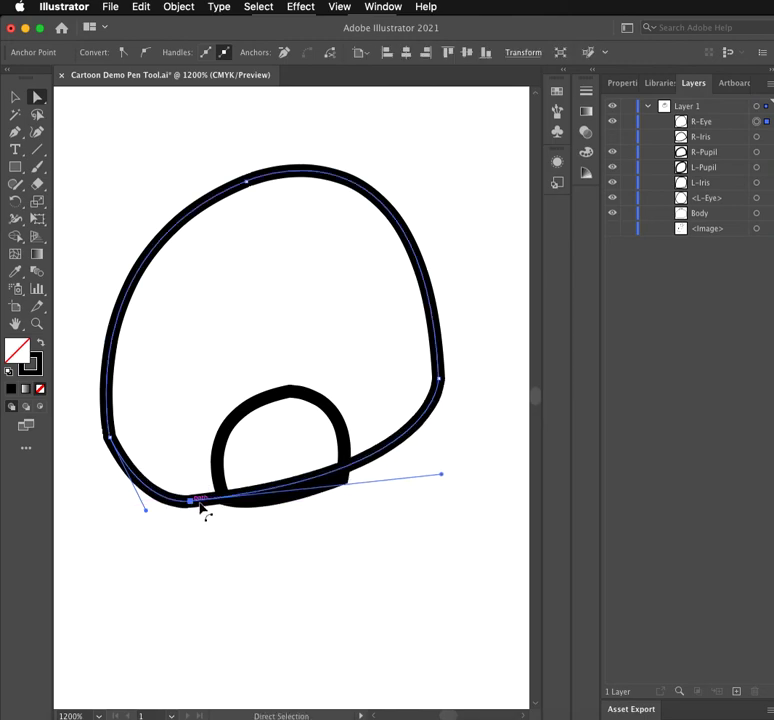
pyautogui.click(612, 137)
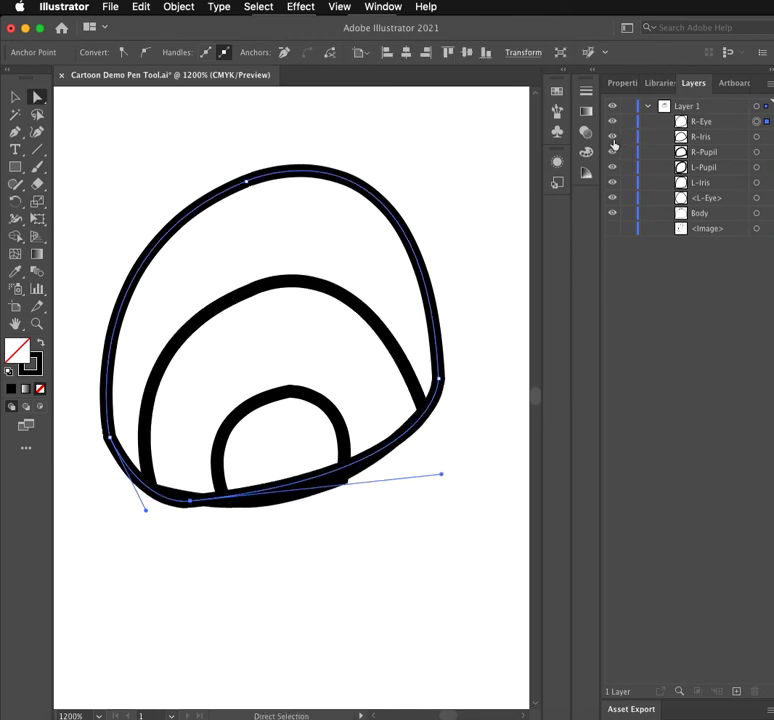
# Step: Move the pupil slightly up and to the left with the Selection tool
pyautogui.click(347, 446)
pyautogui.press('v')
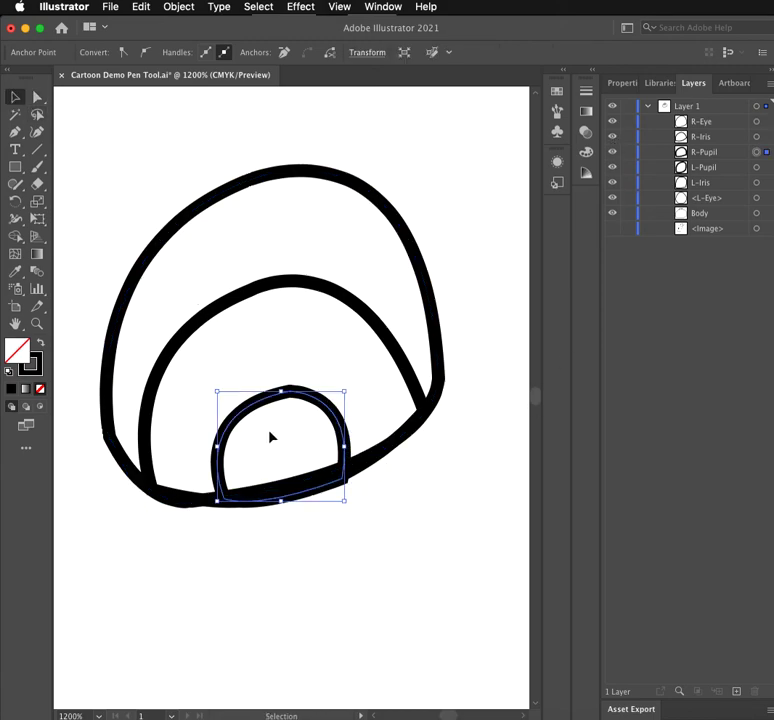
pyautogui.moveTo(258, 402); pyautogui.dragTo(253, 397)
pyautogui.click(184, 510)
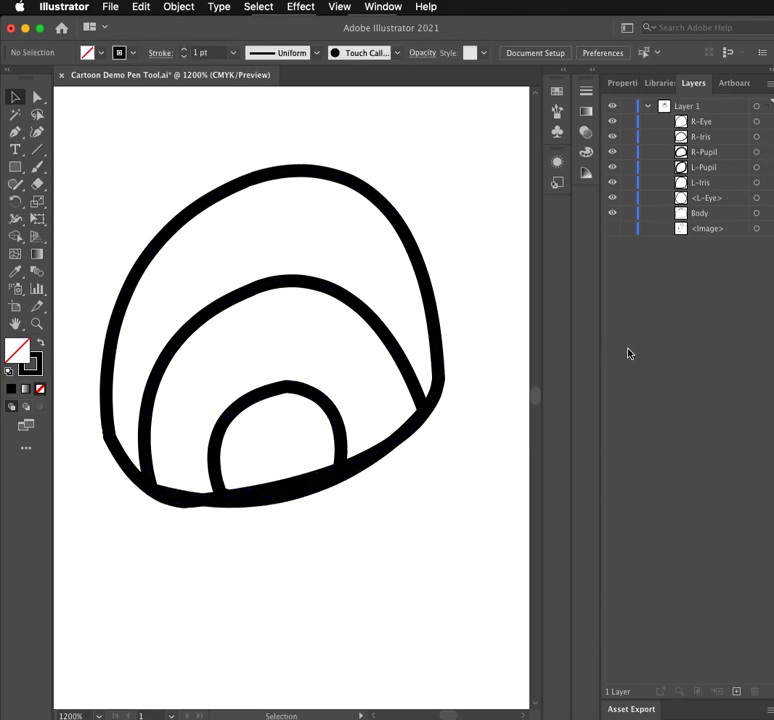
pyautogui.press('super+minus')
pyautogui.press('super+minus')
pyautogui.press('super+minus')
pyautogui.press('super+minus')
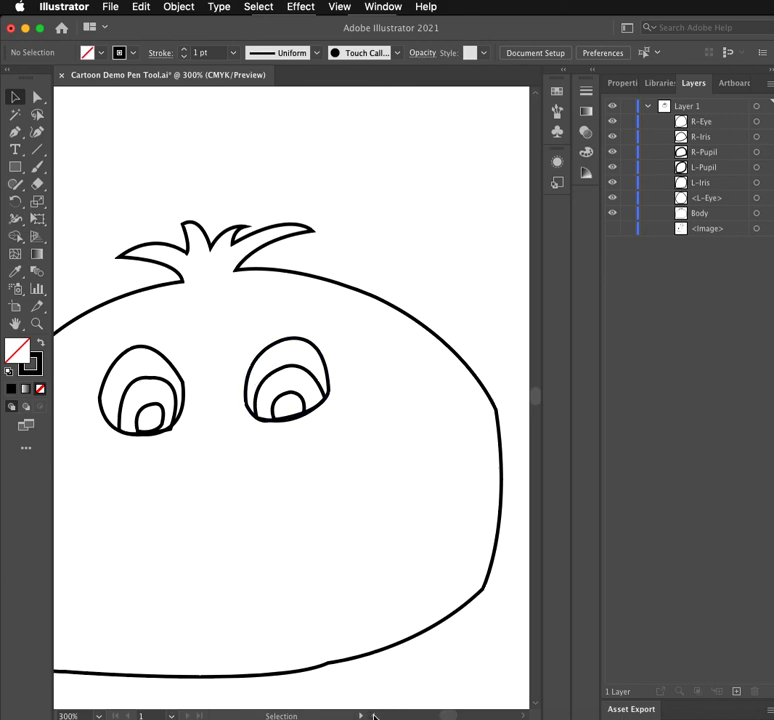
# Step: Zoom out to 300% and centre the whole tomato face with both eyes
pyautogui.hscroll(-3, 373, 716)
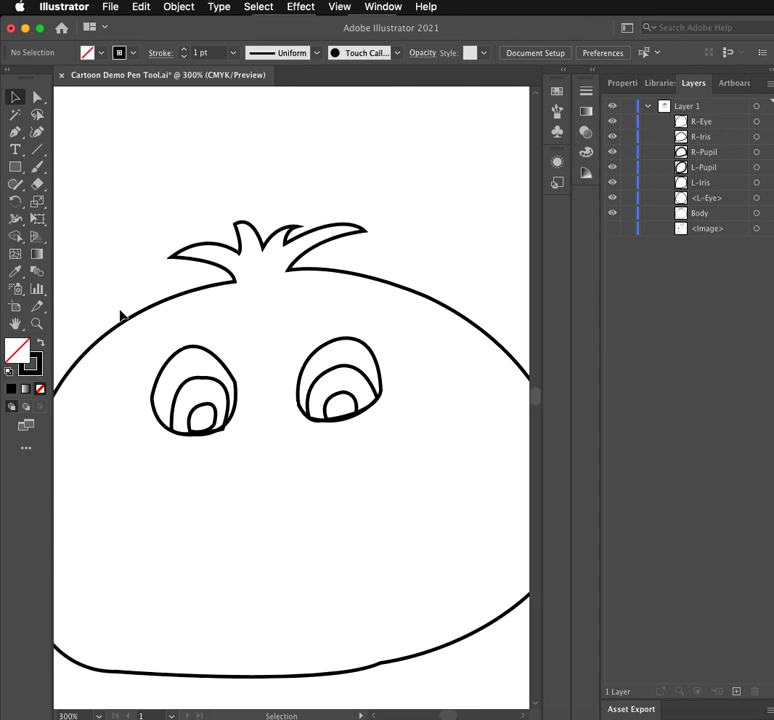
pyautogui.press('super')
pyautogui.press('super+shift+5')
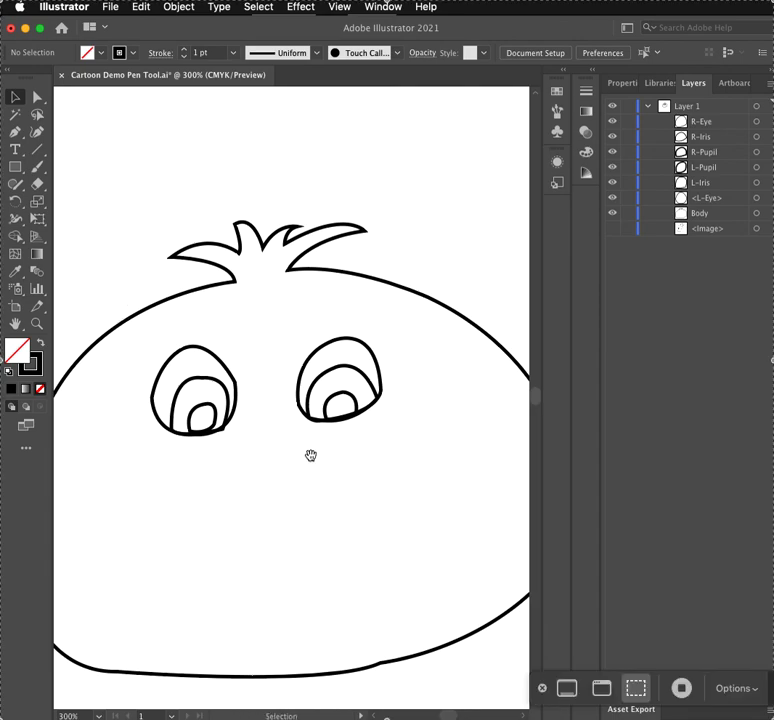